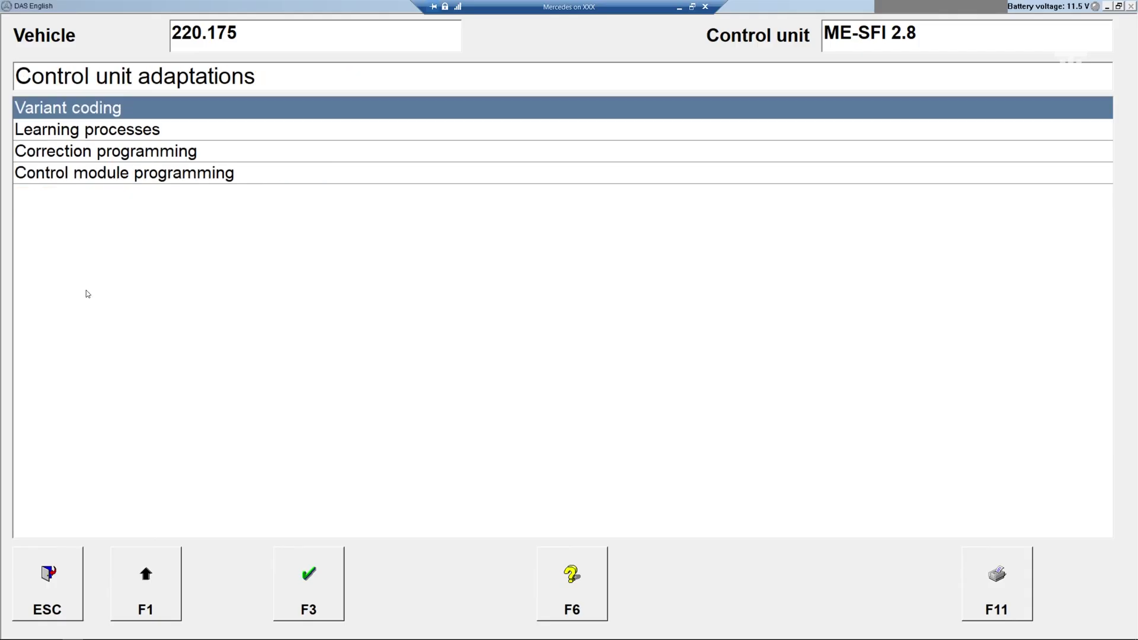
# - Open the mixture adaptation reset from the learning processes and proceed to its self-adaptation values
pyautogui.doubleClick(67, 134)
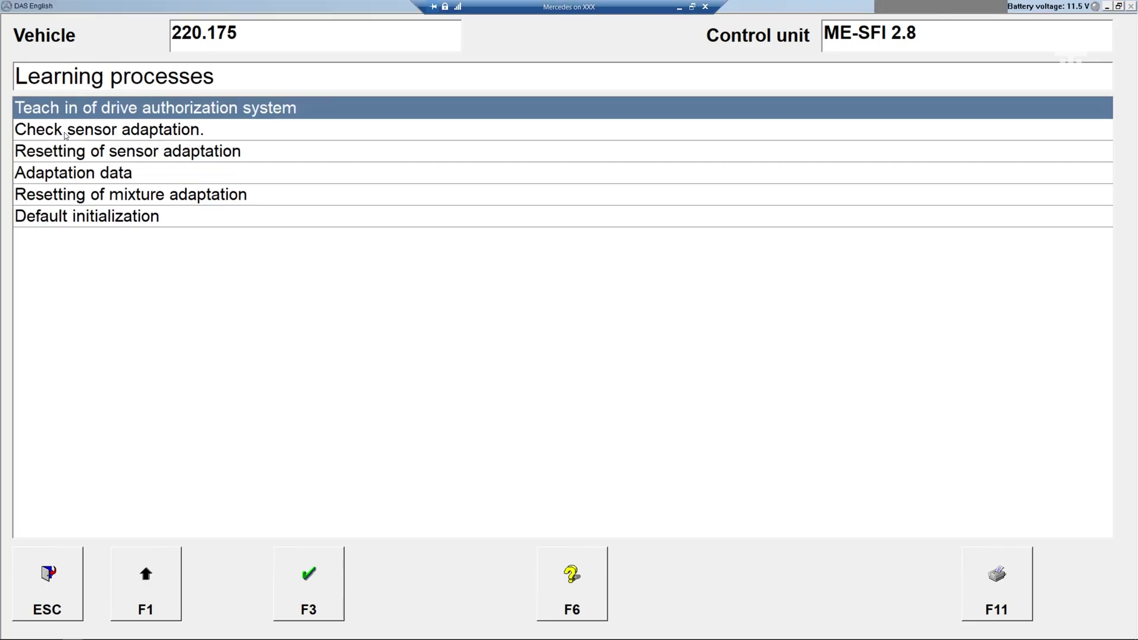
pyautogui.click(75, 196)
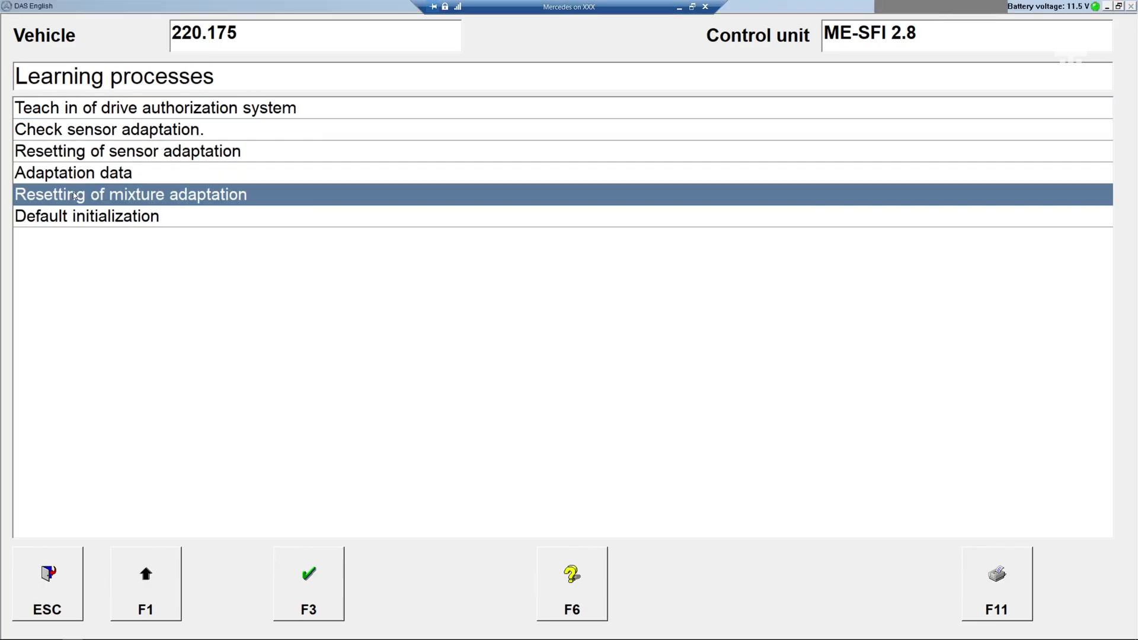
pyautogui.doubleClick(75, 195)
pyautogui.press('F3')
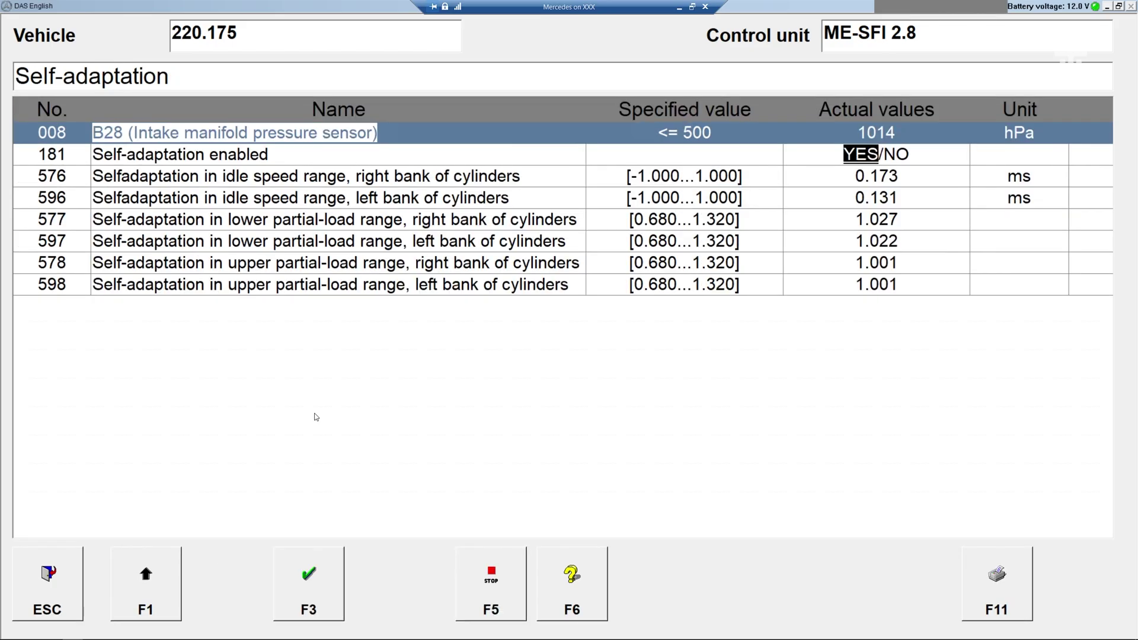
# - Examine the self-adaptation values across the idle, lower partial-load and upper partial-load ranges for both cylinder banks
pyautogui.press('Down')
pyautogui.press('Down')
pyautogui.press('Down')
pyautogui.press('Down')
pyautogui.press('Down')
pyautogui.press('Down')
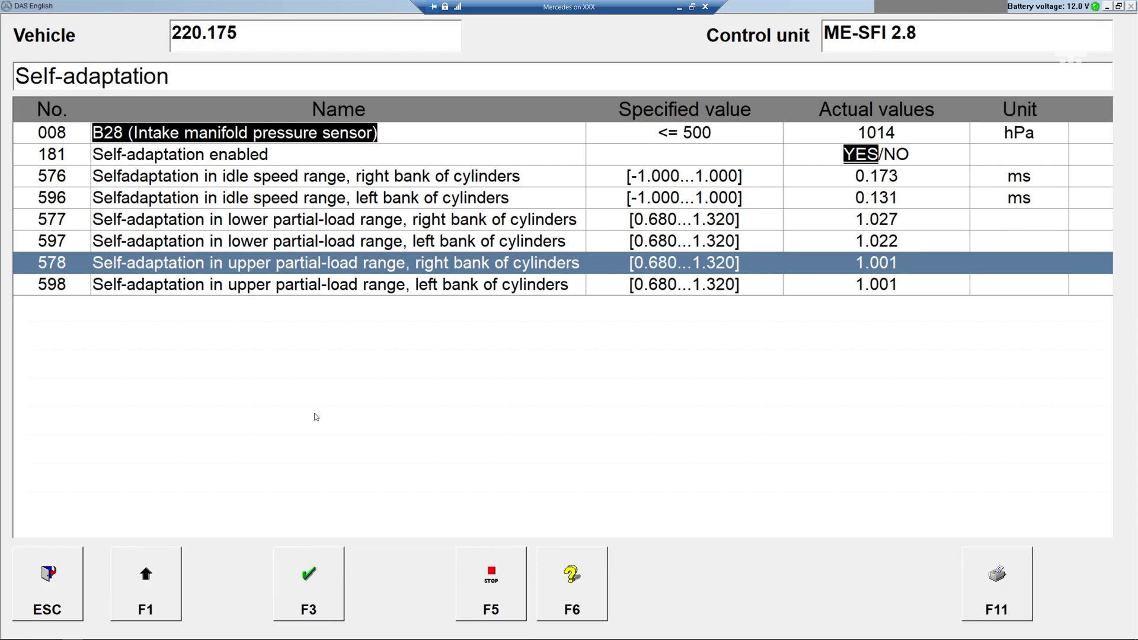
pyautogui.press('Up')
pyautogui.press('Up')
pyautogui.press('Up')
pyautogui.press('Up')
pyautogui.press('Up')
pyautogui.press('Down')
pyautogui.press('Down')
pyautogui.press('Down')
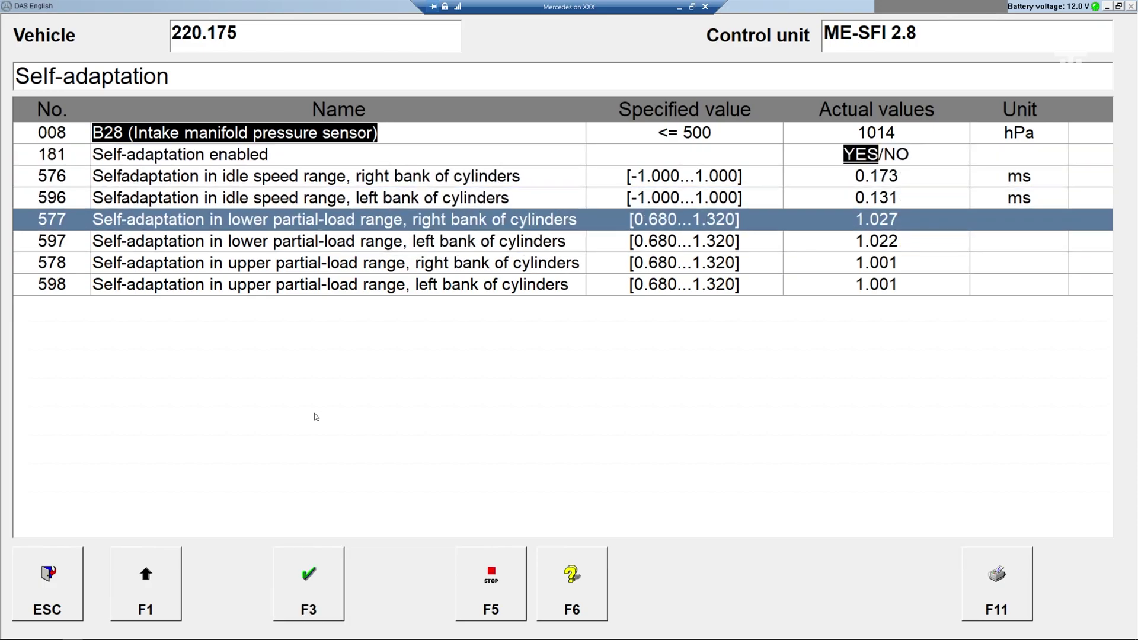
pyautogui.press('Down')
pyautogui.press('Down')
# - Compare the idle speed range self-adaptation of the right and left cylinder banks, entries 576 and 596, against their specified values
pyautogui.press('Up')
pyautogui.press('Up')
pyautogui.press('Up')
pyautogui.press('Up')
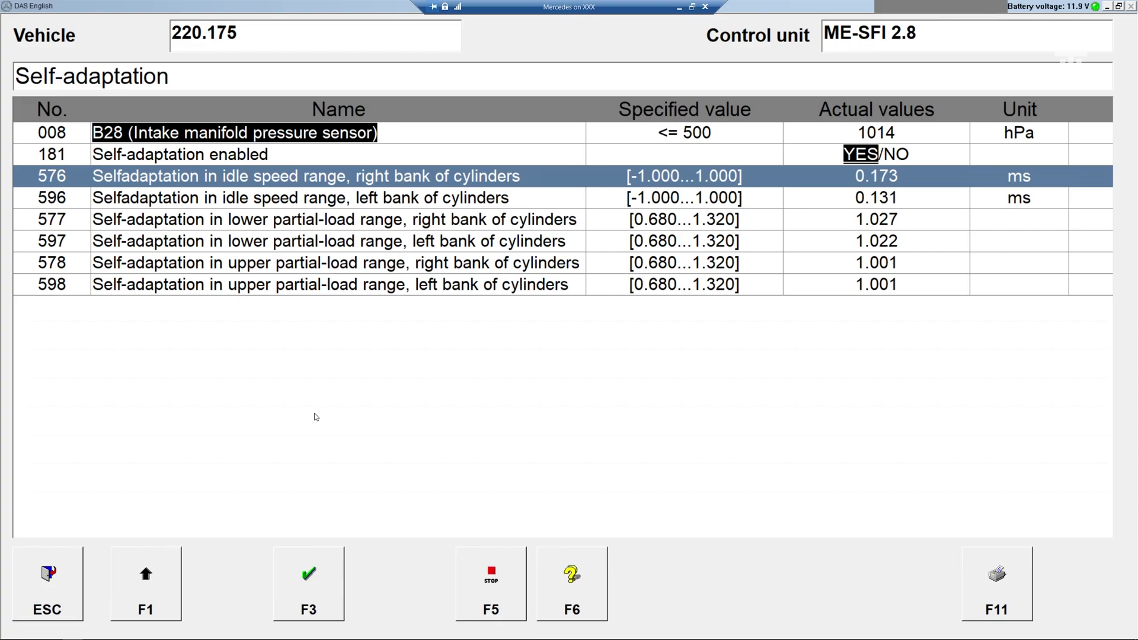
pyautogui.press('Down')
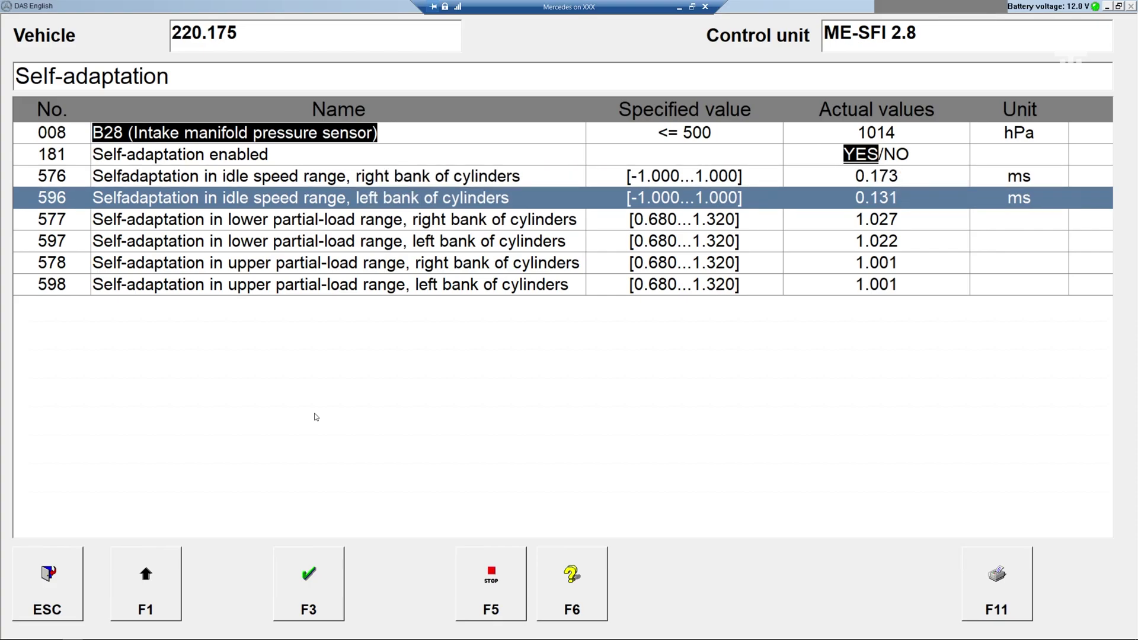
pyautogui.press('Up')
pyautogui.press('Down')
pyautogui.press('Up')
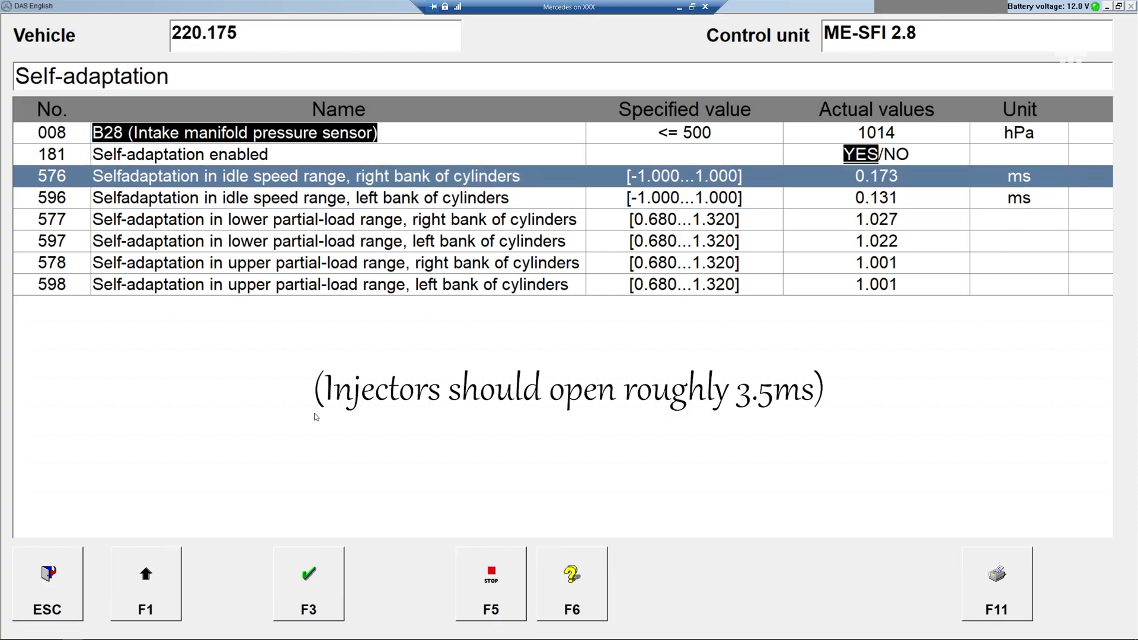
pyautogui.press('Down')
pyautogui.press('Up')
pyautogui.press('Down')
pyautogui.press('Up')
pyautogui.press('Down')
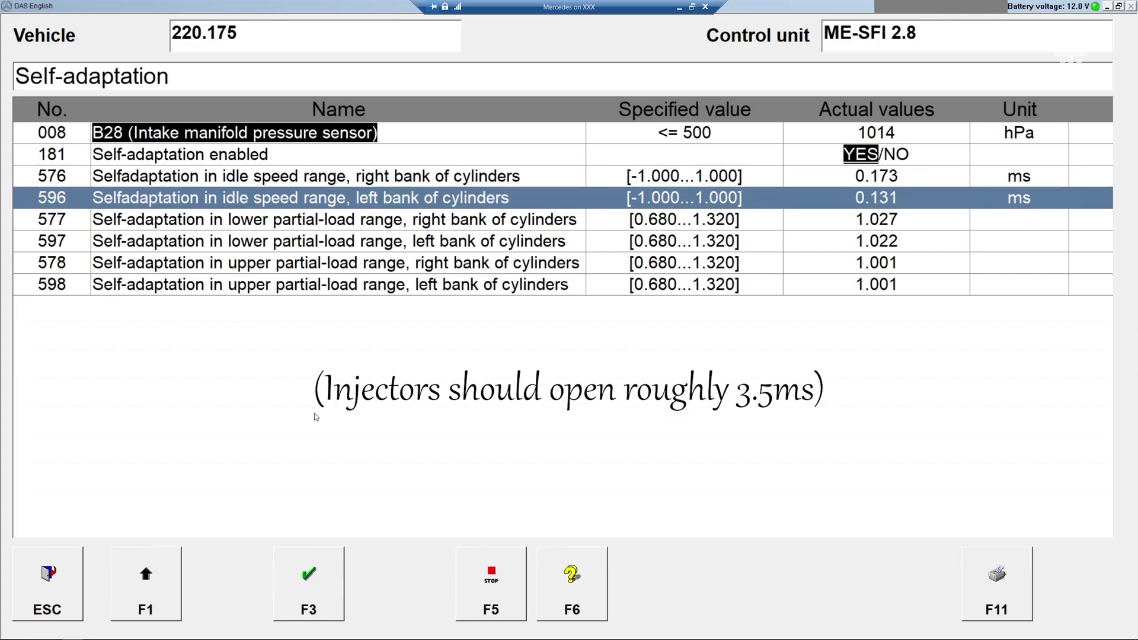
pyautogui.press('Up')
pyautogui.press('Down')
pyautogui.press('Up')
pyautogui.press('Down')
# - Compare the lower partial-load range self-adaptation of the right and left cylinder banks, entries 577 and 597
pyautogui.press('Down')
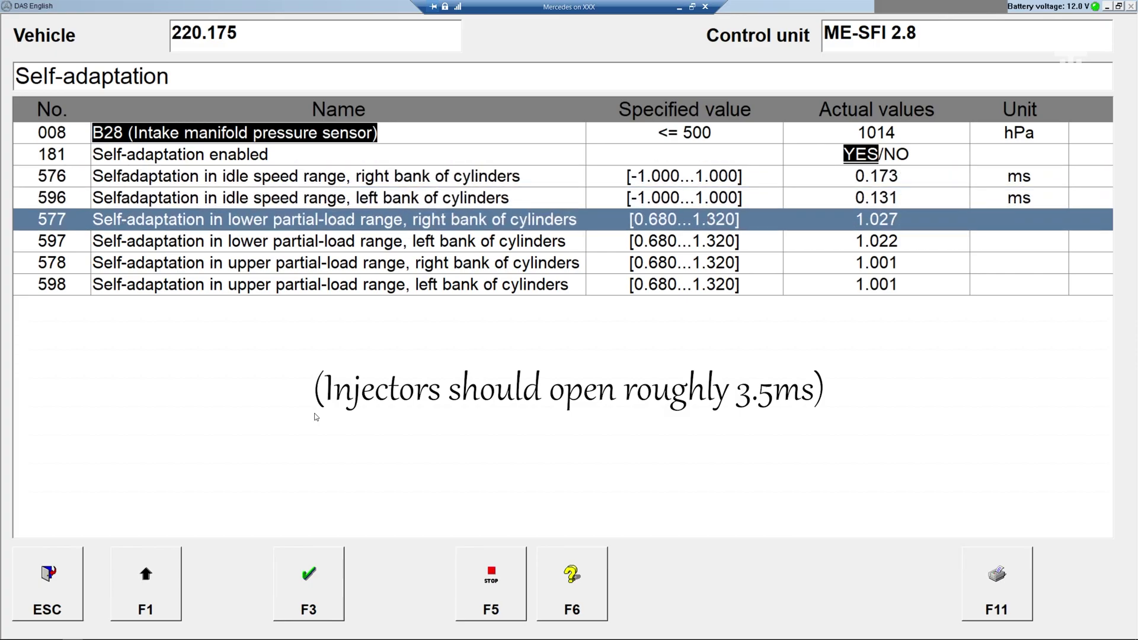
pyautogui.press('Down')
pyautogui.press('Up')
pyautogui.press('Down')
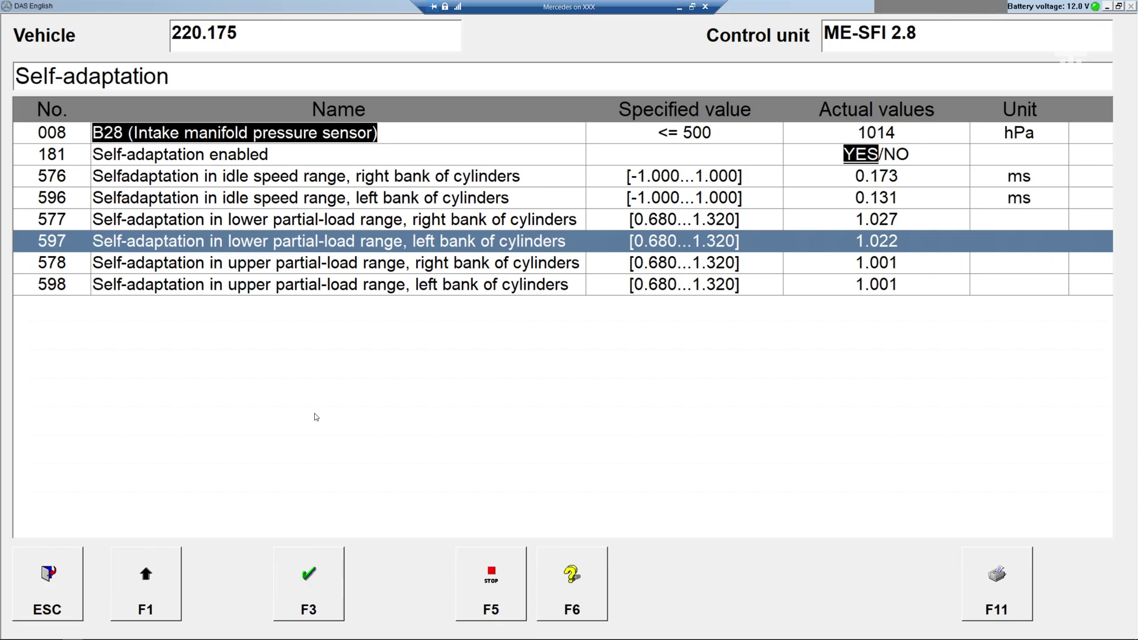
pyautogui.press('Up')
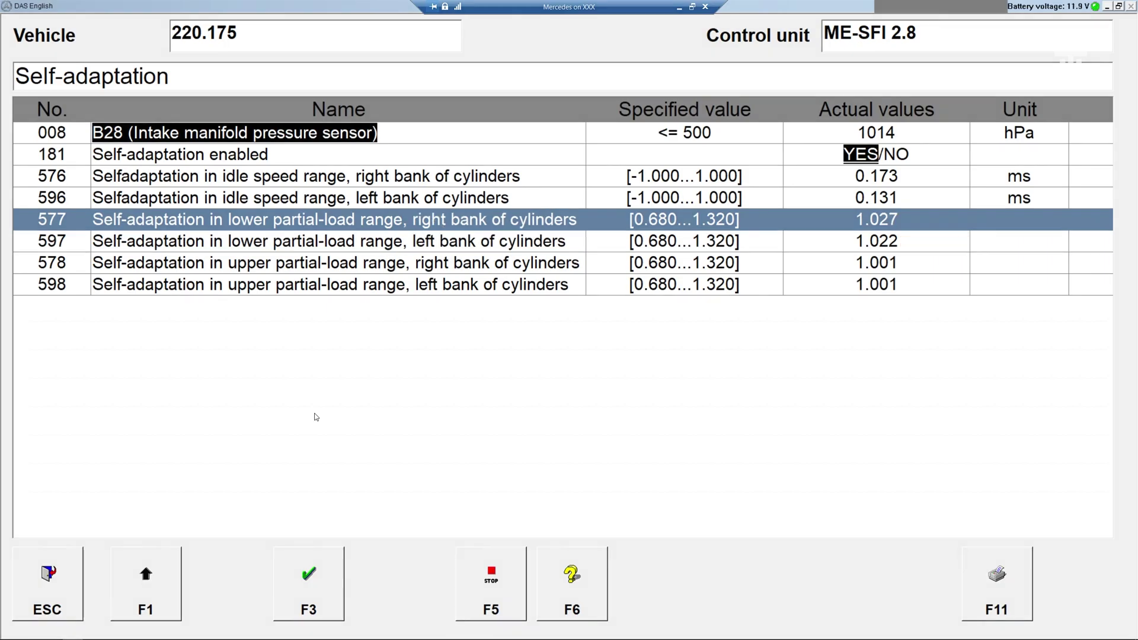